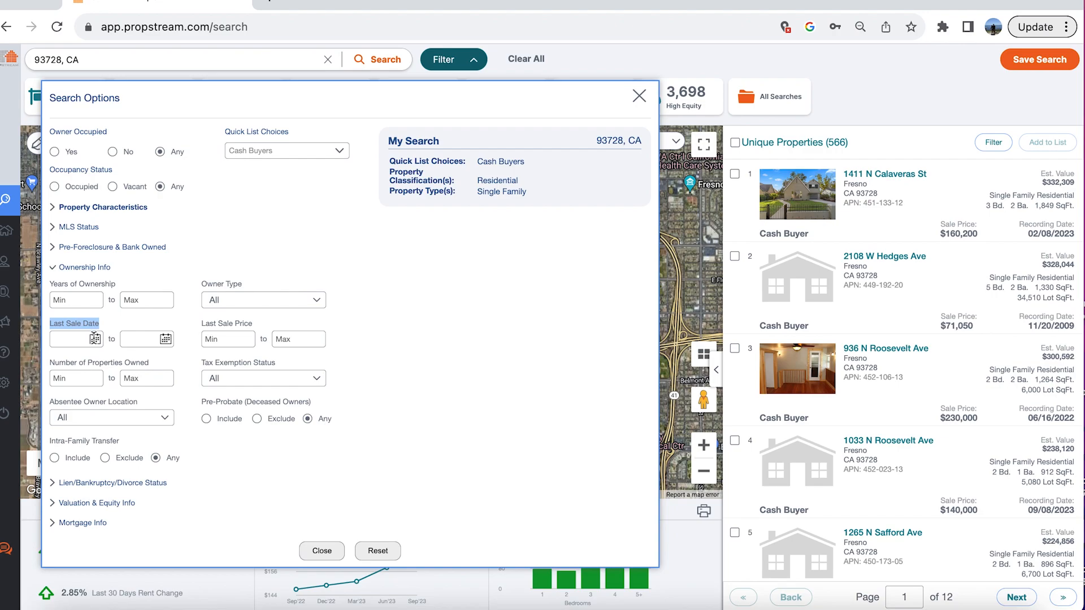
# Step: Limit the cash buyer search to last sale dates from 04/01/23 onward and close the search options
pyautogui.click(63, 369)
pyautogui.click(64, 369)
pyautogui.click(63, 369)
pyautogui.click(64, 369)
pyautogui.click(63, 369)
pyautogui.click(64, 370)
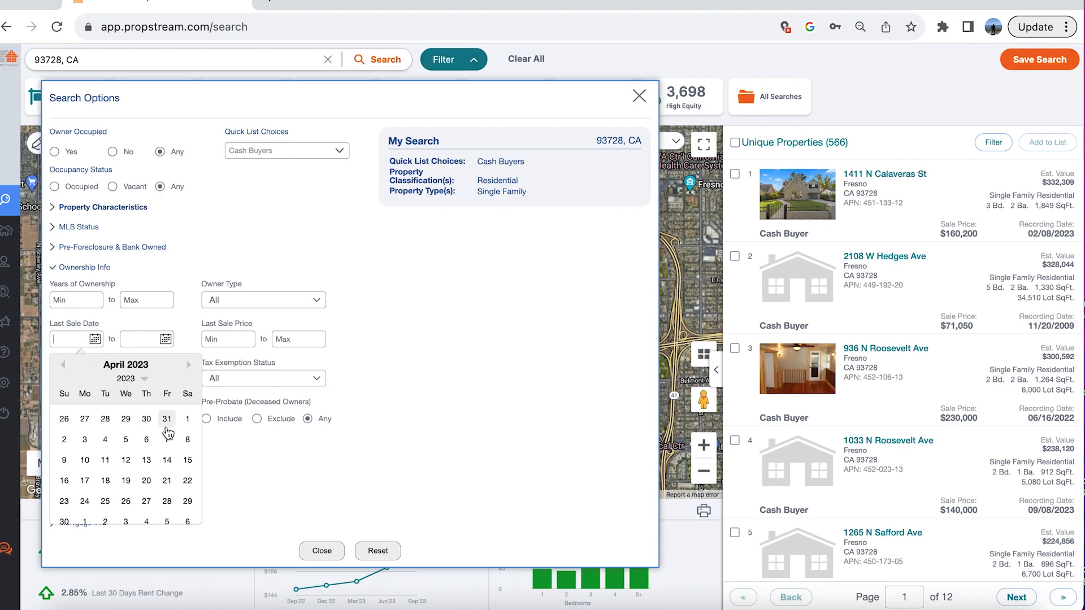
pyautogui.click(187, 421)
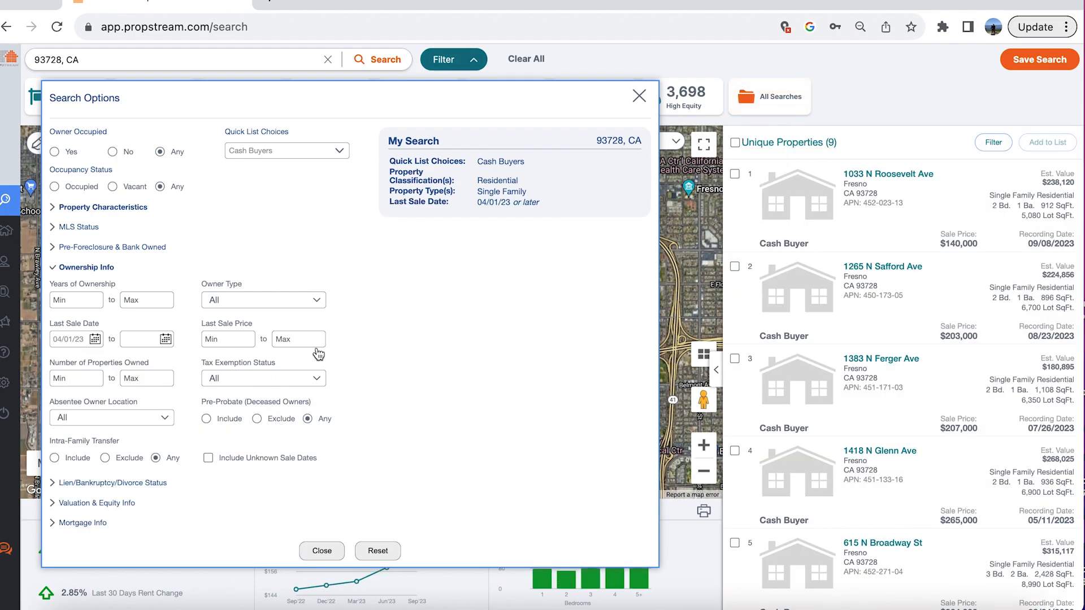
pyautogui.click(322, 551)
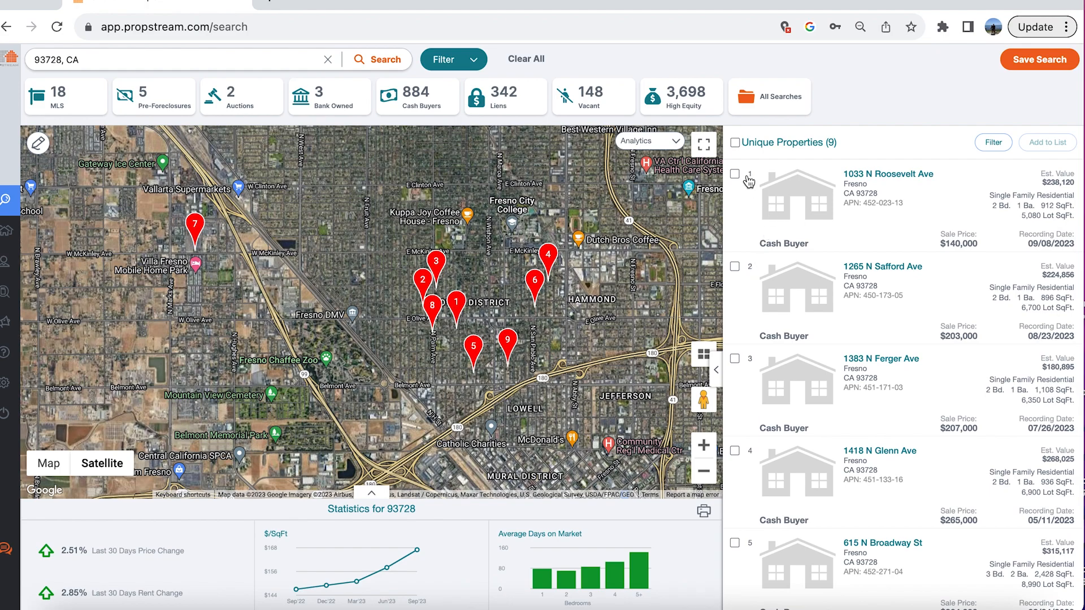
# Step: Select all matching properties and choose to add them to a newly created marketing list
pyautogui.click(735, 142)
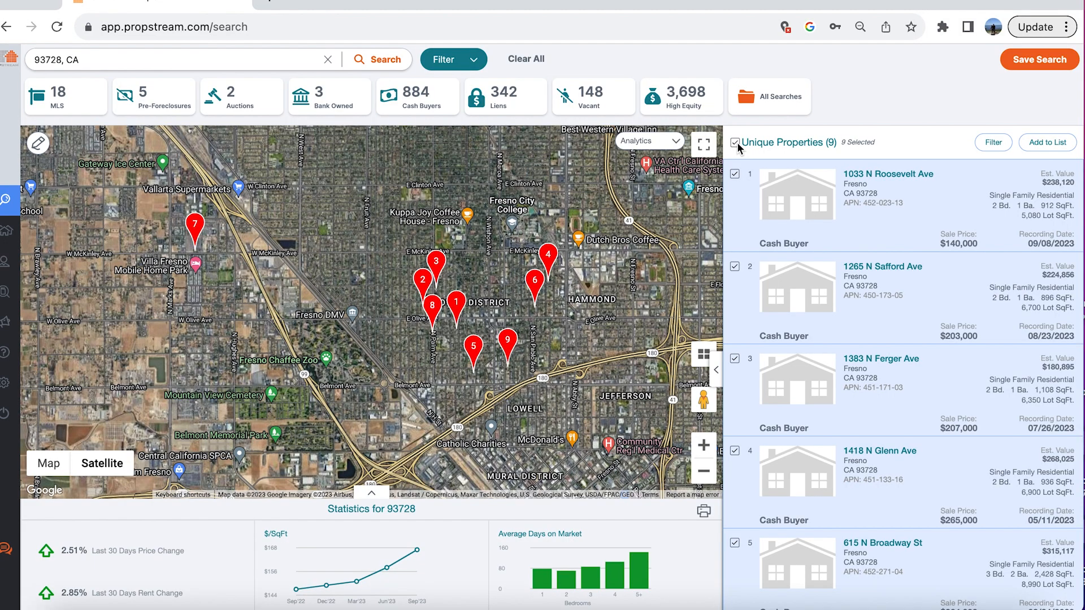
pyautogui.click(1037, 145)
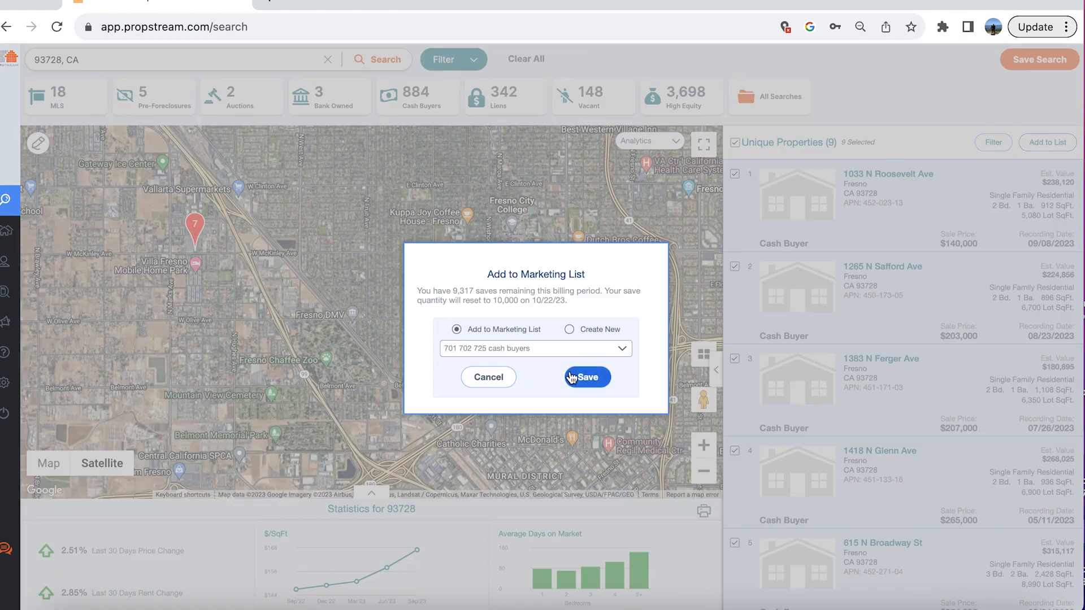
pyautogui.click(568, 331)
pyautogui.click(518, 348)
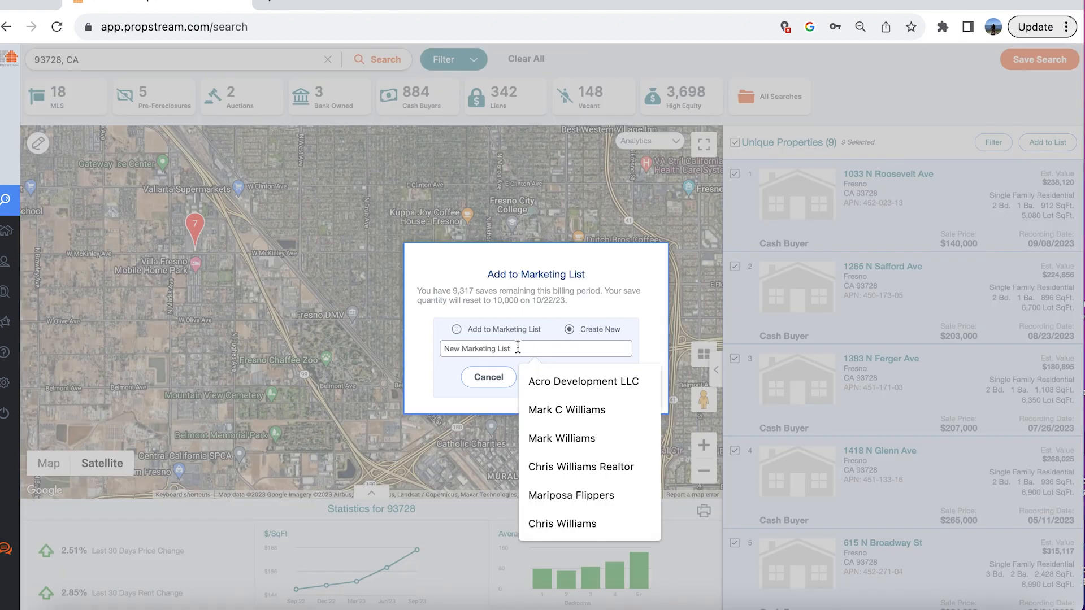
# Step: Name the new marketing list "New 93728 Cash Buyers 10.6.23" and save the selected properties to it
pyautogui.write('New')
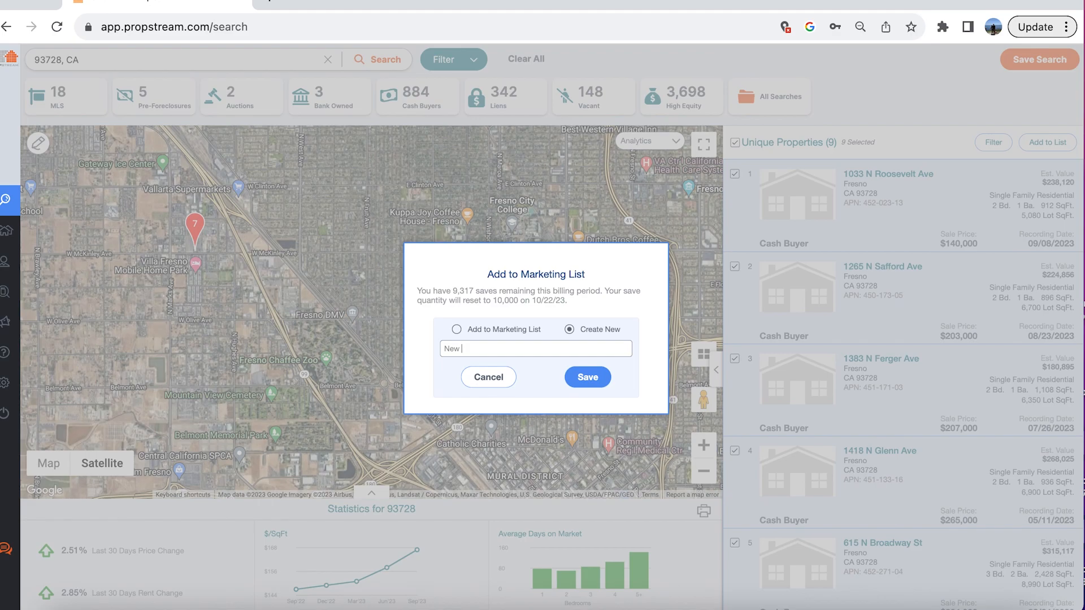
pyautogui.write(' Cash')
pyautogui.write('93728')
pyautogui.write('Cash')
pyautogui.write(' Buyers')
pyautogui.write(' 1')
pyautogui.write('0.6.23')
pyautogui.press('Return')
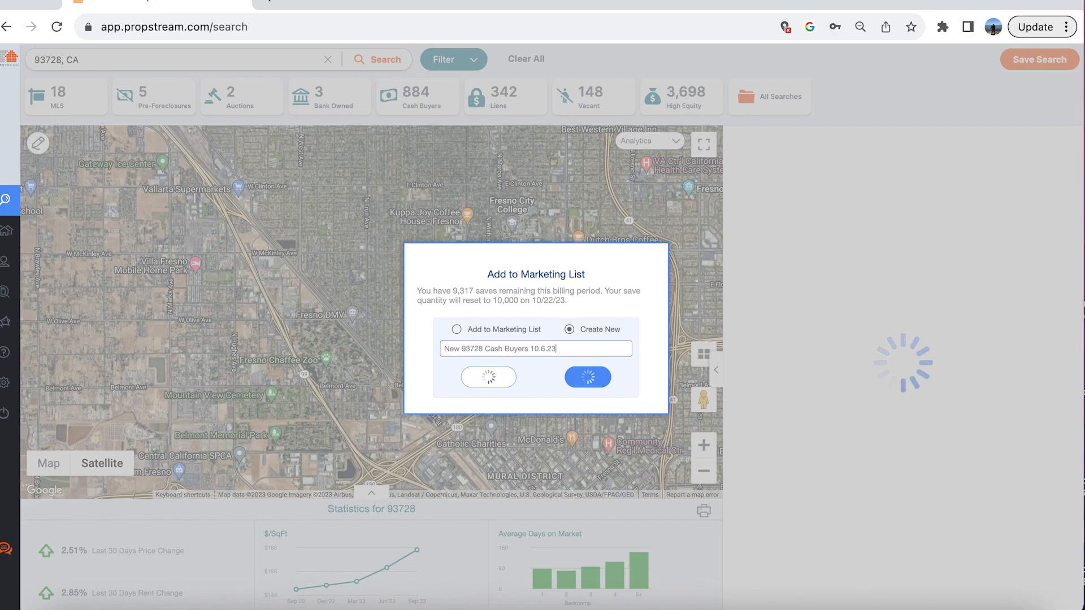
pyautogui.click(535, 339)
# Step: Go to the saved properties and open the marketing list "New 93728 Cash Buyers 10.6.23"
pyautogui.moveTo(16, 247)
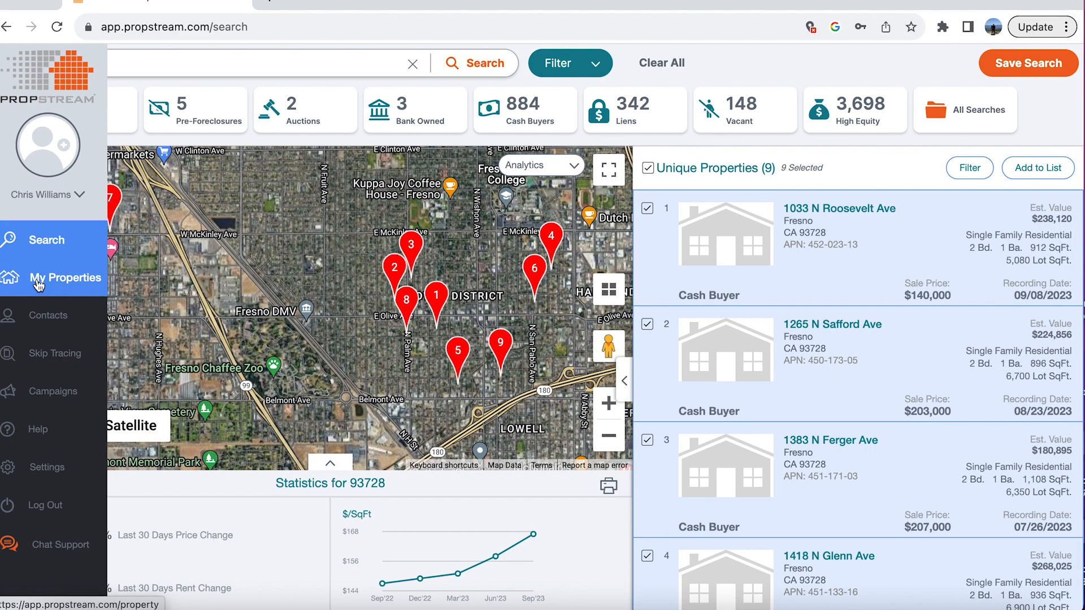
pyautogui.click(37, 283)
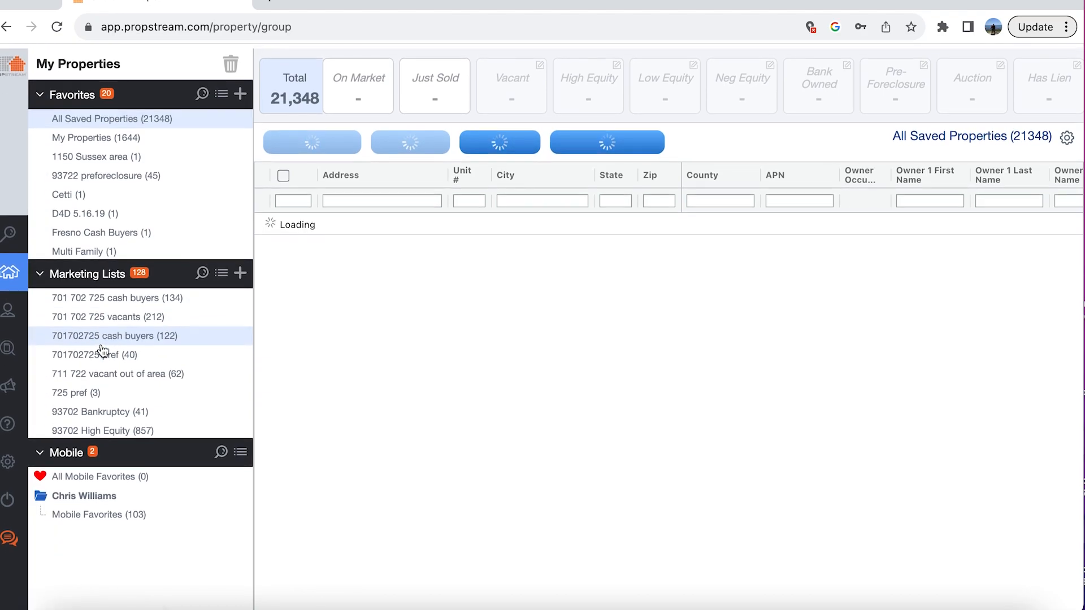
pyautogui.scroll(-5, 90, 319)
pyautogui.scroll(-10, 91, 319)
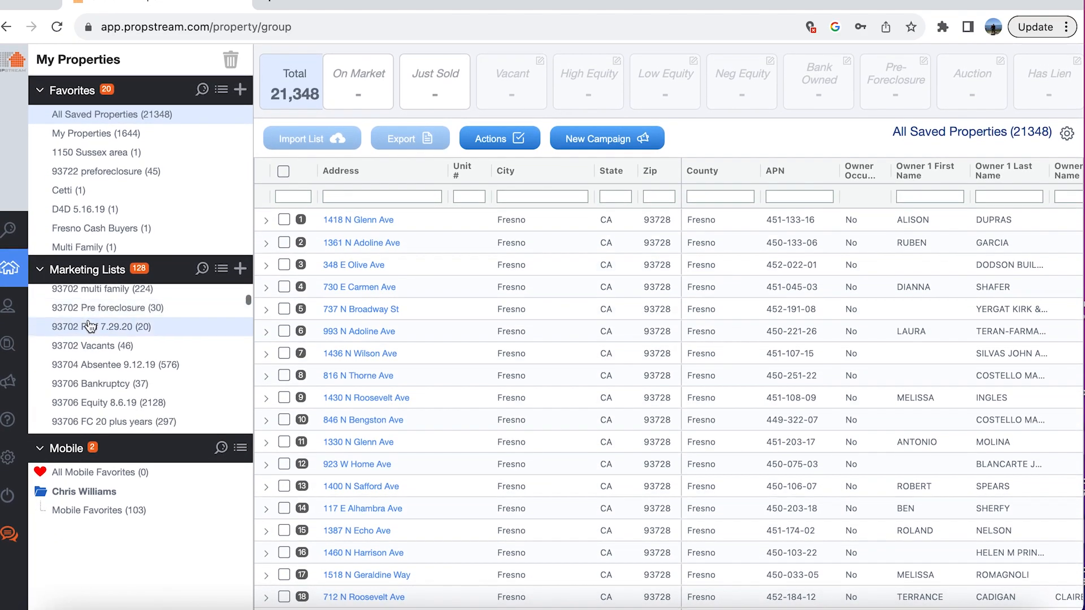
pyautogui.scroll(-10, 92, 331)
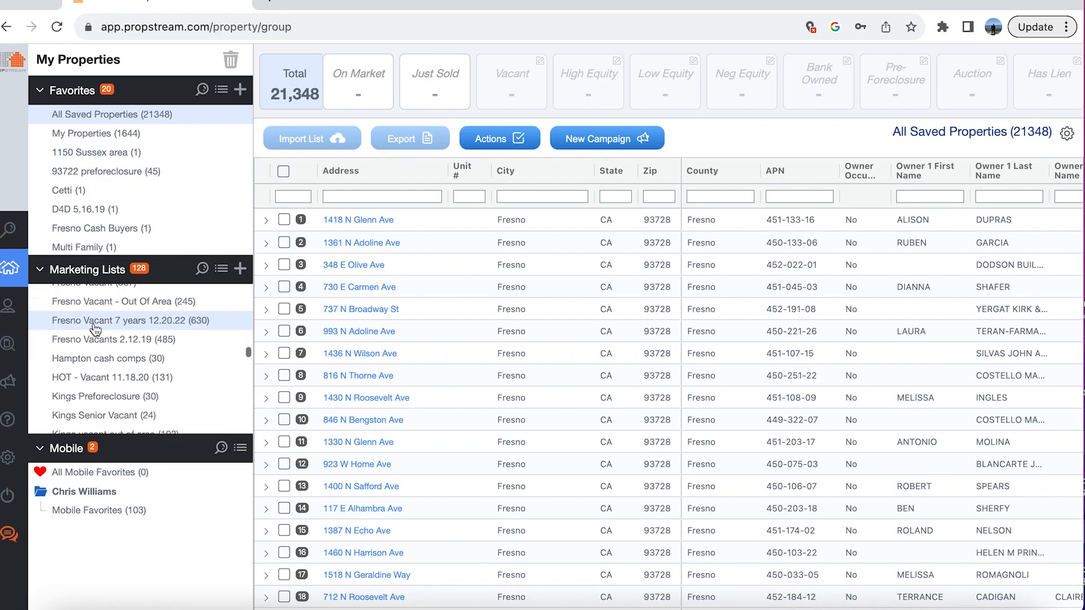
pyautogui.scroll(2, 95, 333)
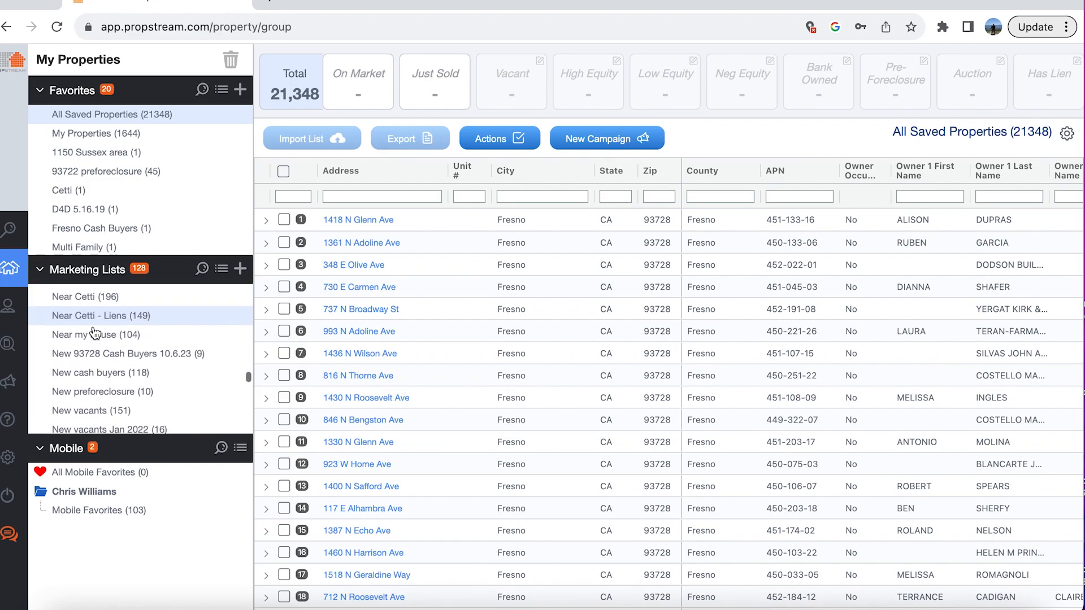
pyautogui.click(102, 358)
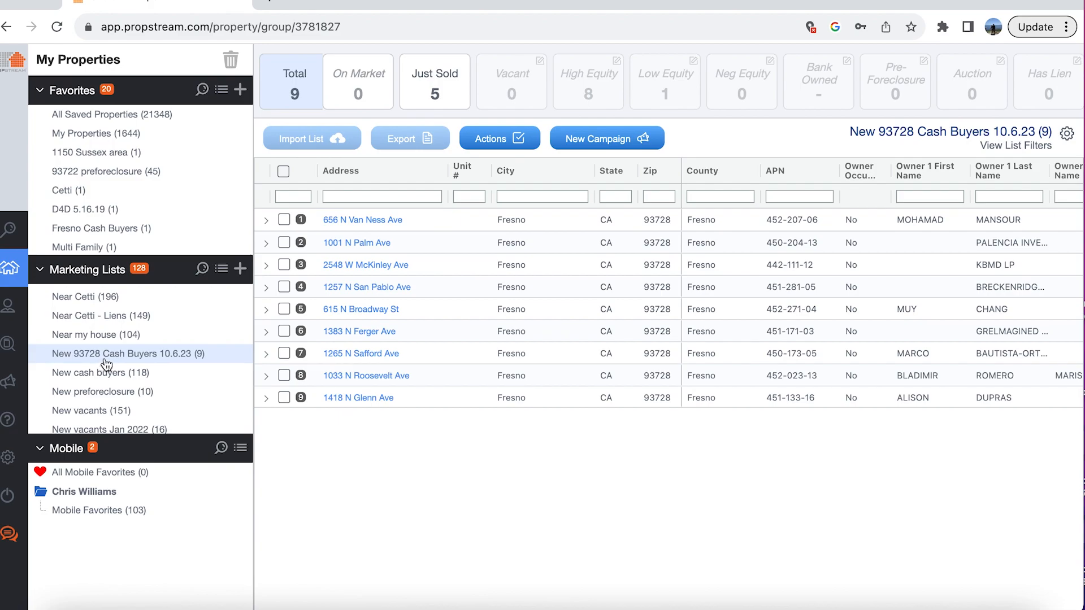
# Step: Select every property in the list and start a 4.25"x6" postcard campaign using a pre-defined template
pyautogui.click(283, 172)
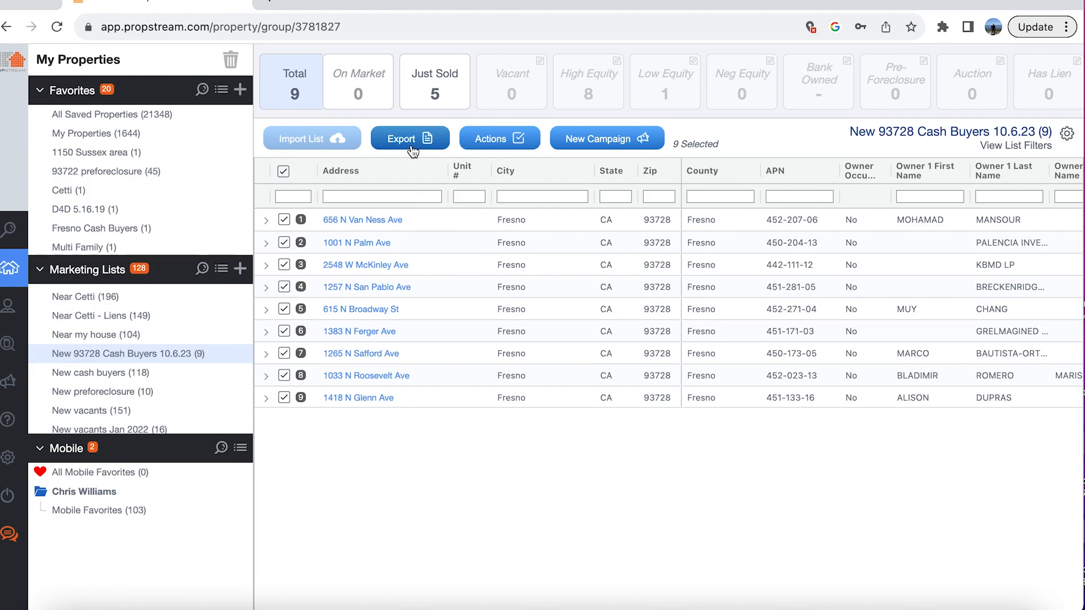
pyautogui.moveTo(3, 328)
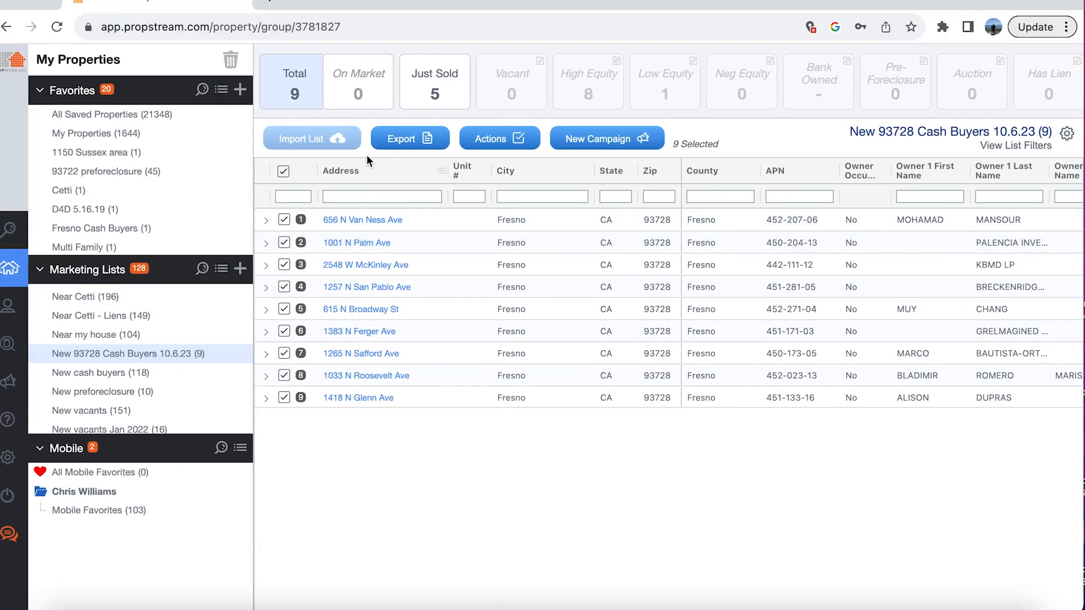
pyautogui.click(602, 145)
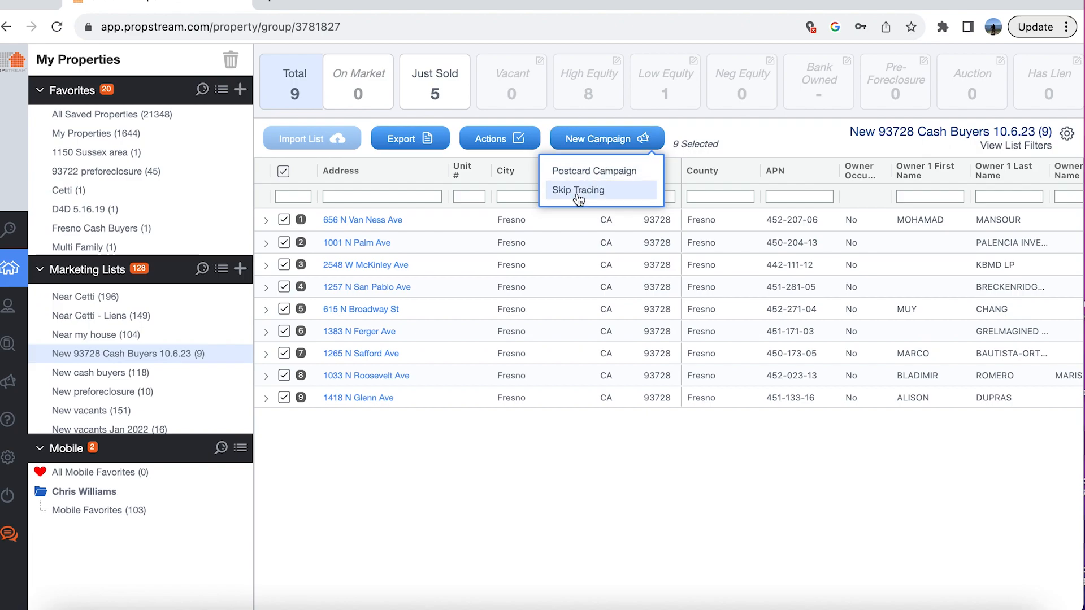
pyautogui.click(577, 173)
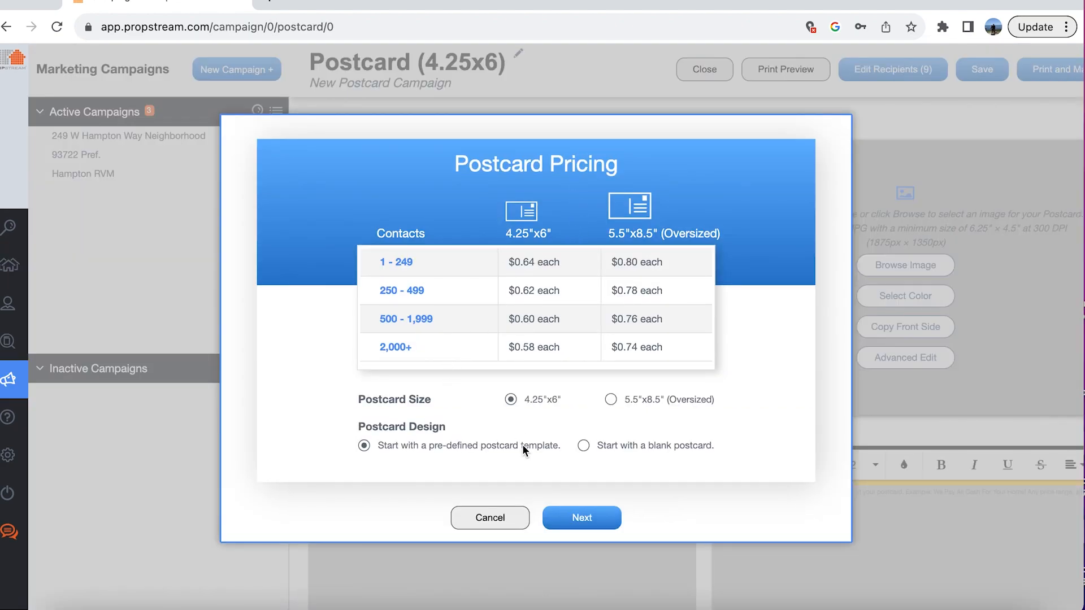
pyautogui.click(592, 520)
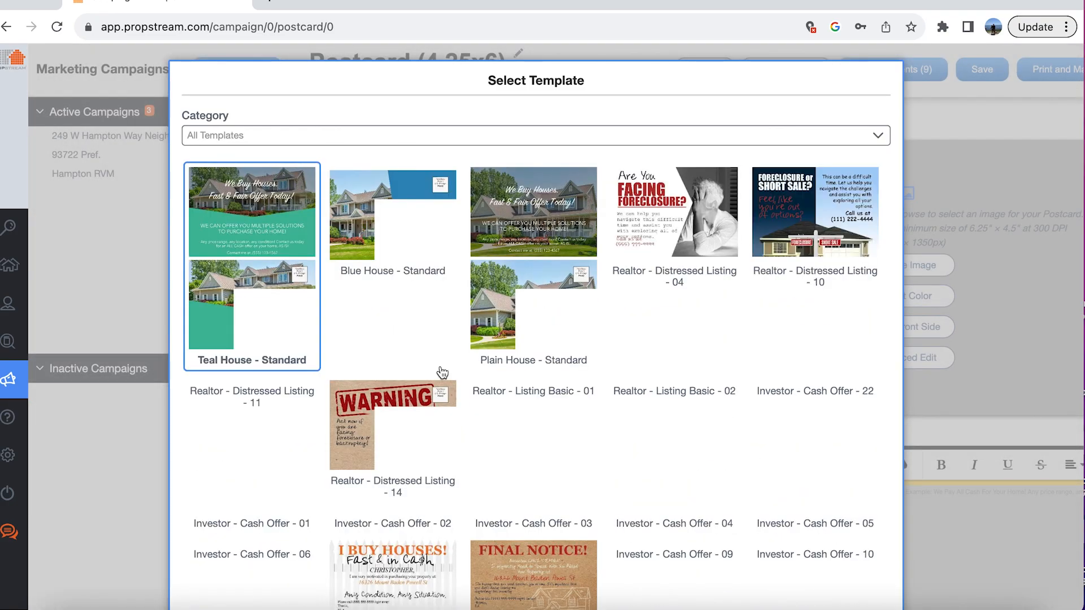
# Step: Examine the available postcard template designs for investors and realtors
pyautogui.scroll(-10, 419, 314)
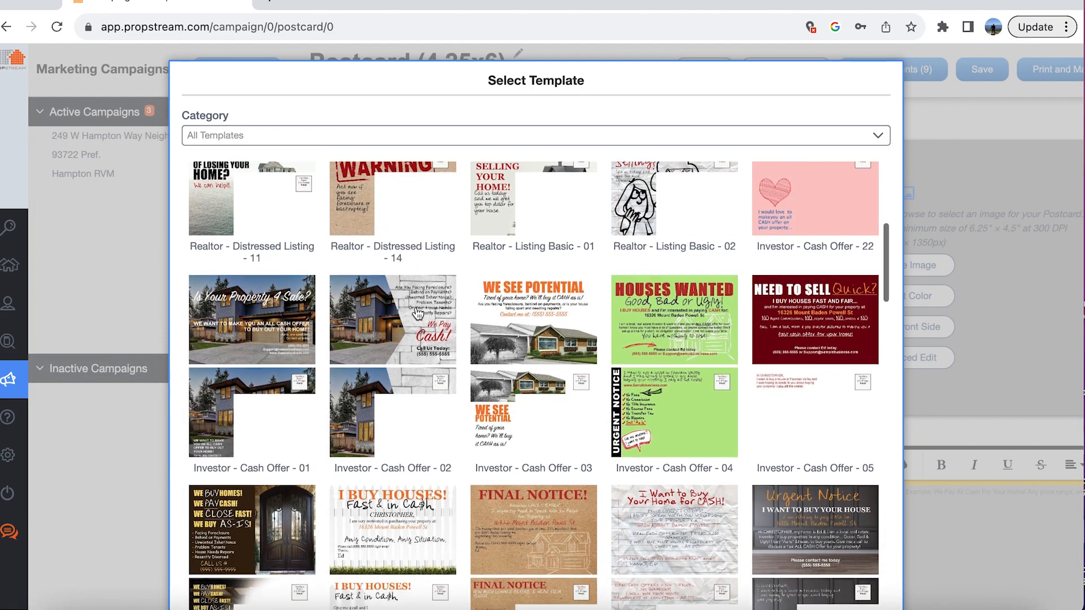
pyautogui.scroll(-9, 419, 314)
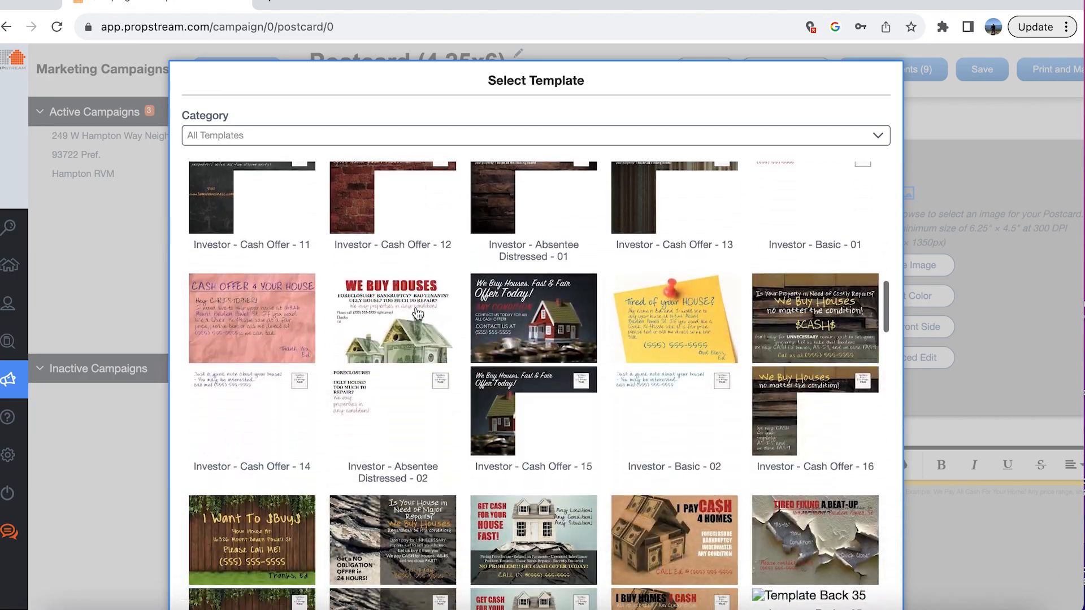
pyautogui.scroll(3, 418, 314)
pyautogui.scroll(-12, 418, 314)
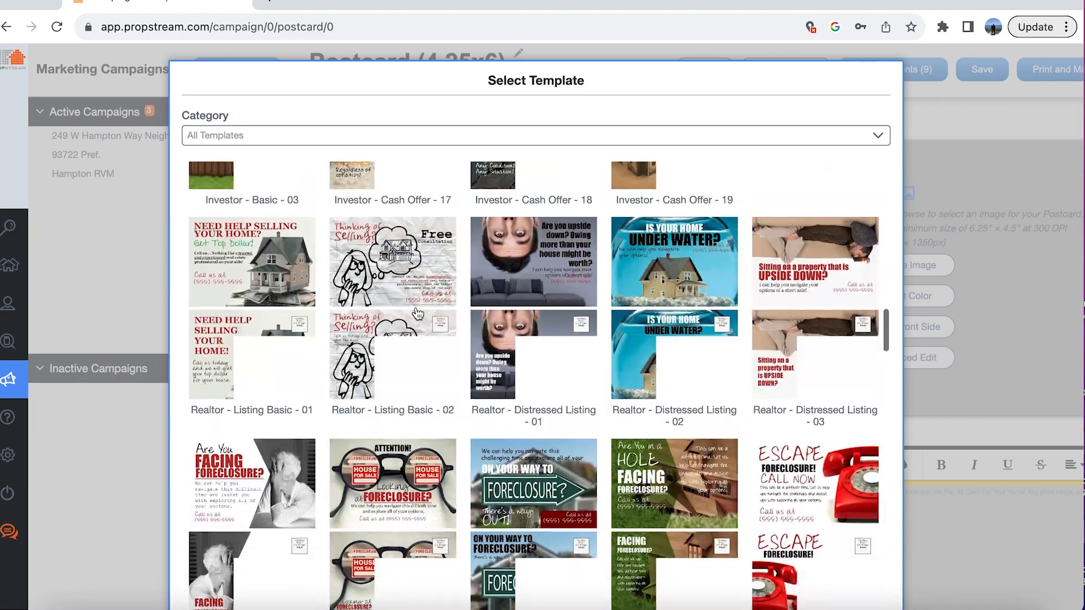
pyautogui.scroll(-15, 418, 315)
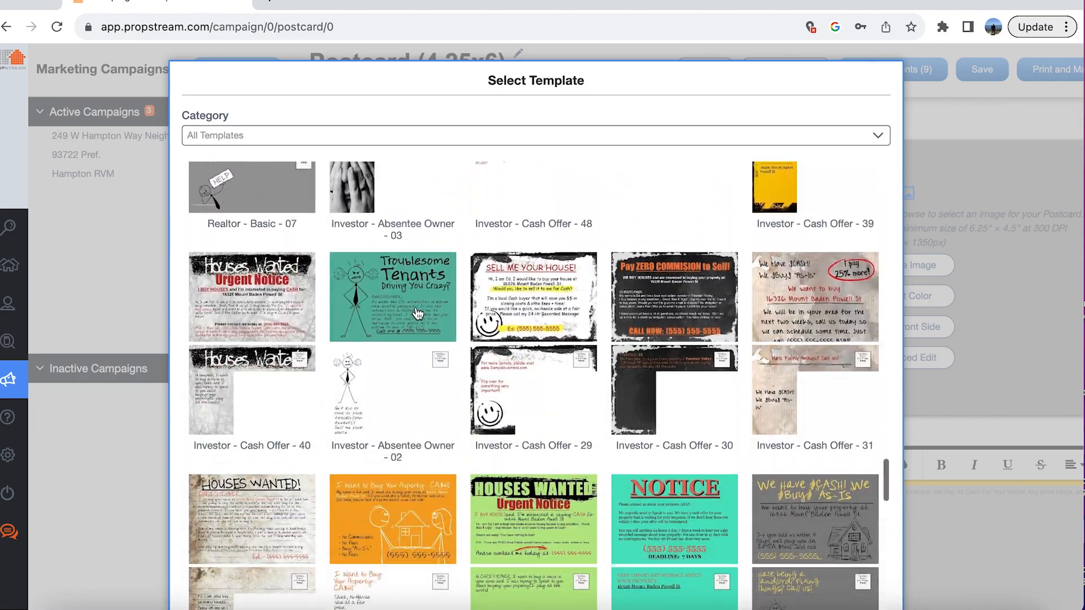
pyautogui.scroll(-3, 394, 448)
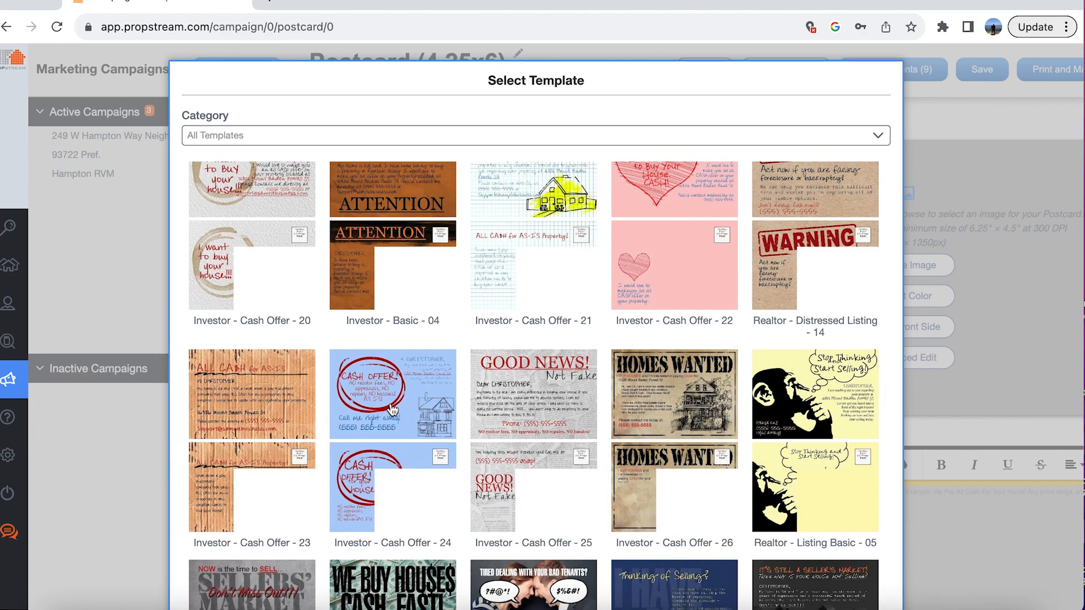
pyautogui.scroll(-10, 407, 413)
pyautogui.scroll(-5, 416, 430)
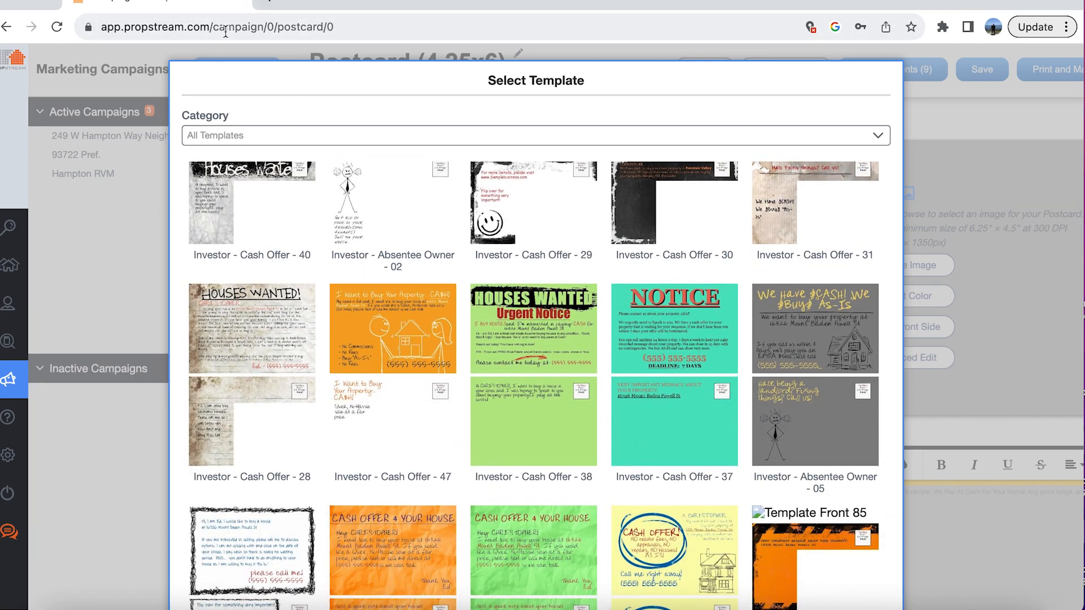
pyautogui.scroll(-3, 720, 459)
pyautogui.scroll(-5, 721, 459)
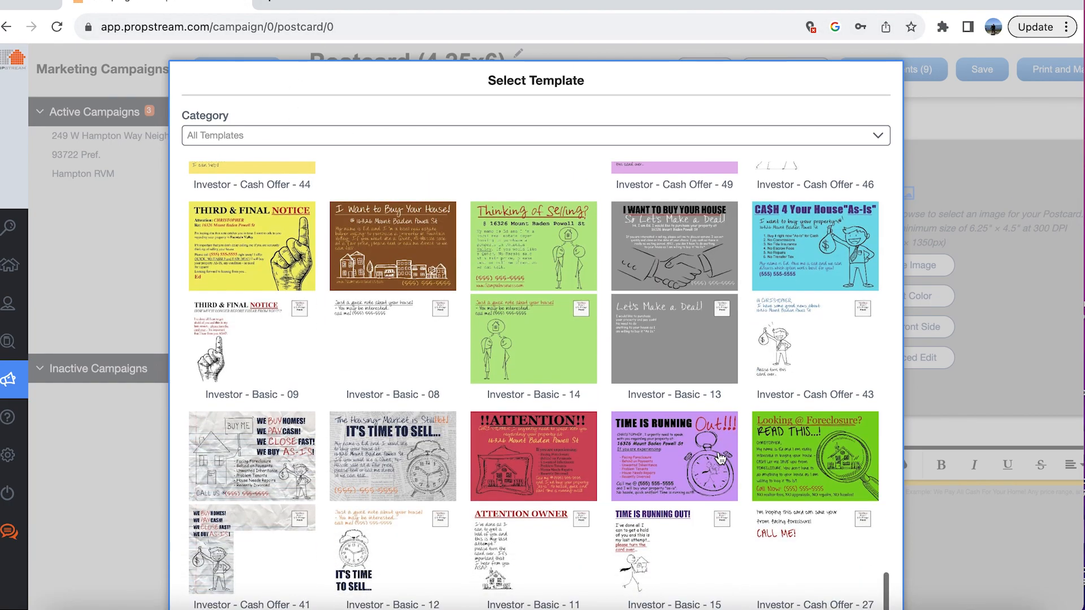
pyautogui.hotkey('ctrl', '-')
pyautogui.hotkey('ctrl', '-')
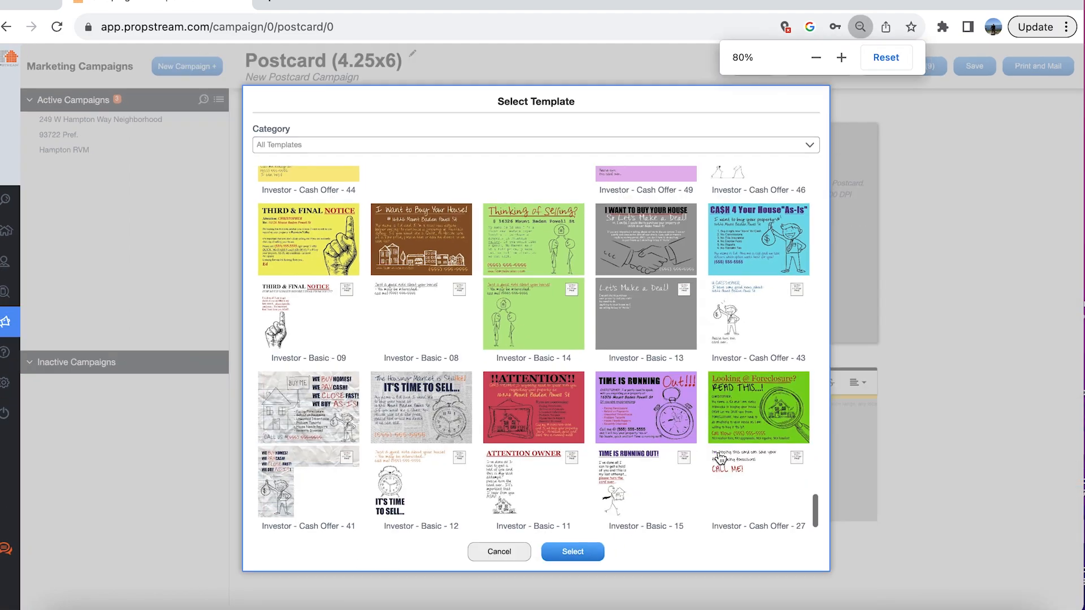
# Step: Cancel the template selection and postcard setup, and return to the saved properties
pyautogui.click(497, 552)
pyautogui.hotkey('ctrl', '0')
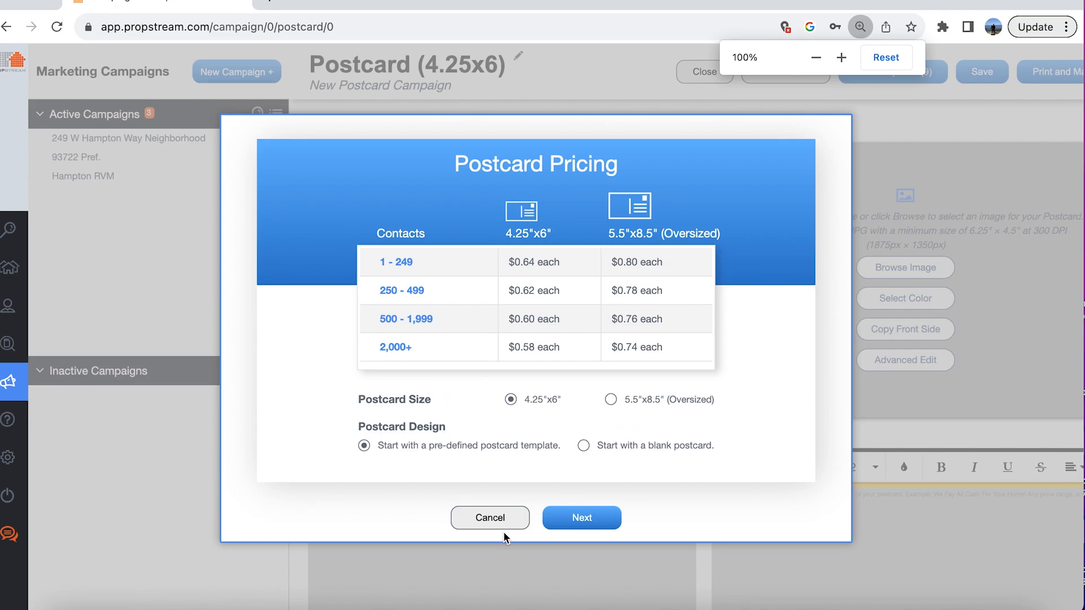
pyautogui.click(500, 524)
pyautogui.moveTo(26, 341)
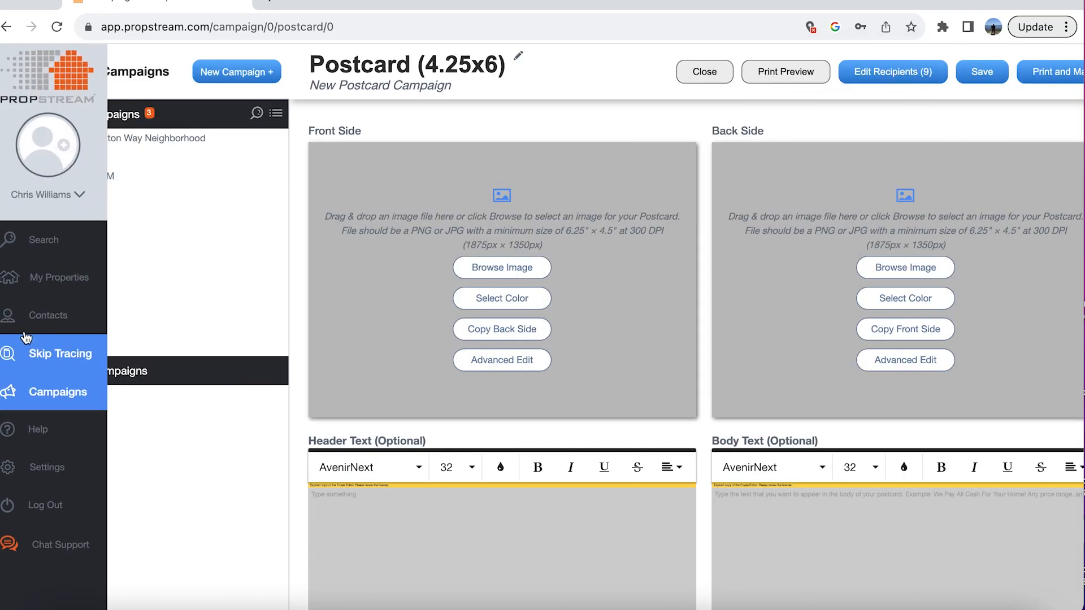
pyautogui.click(56, 277)
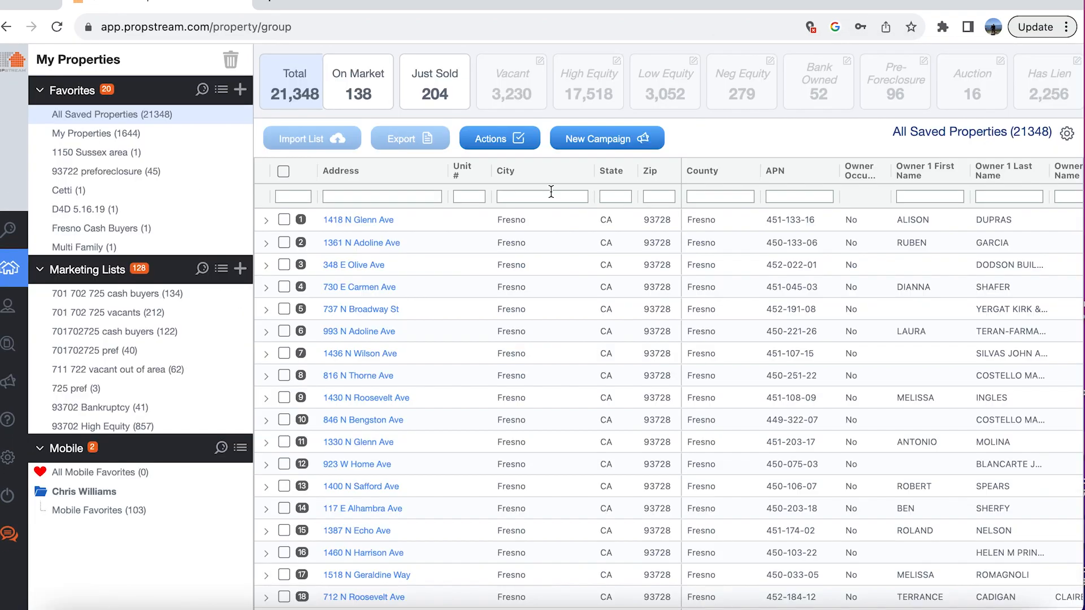